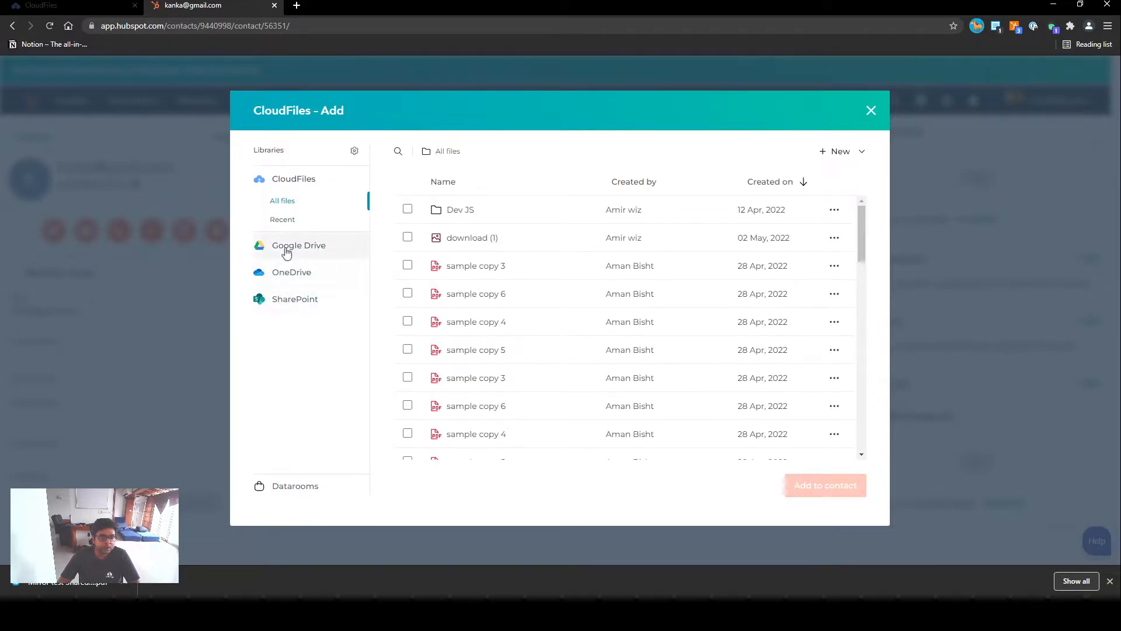
Expand the Google Drive library and check which kinds of new items can be added to the file list.
{"action": "left_click", "coordinate": [305, 249]}
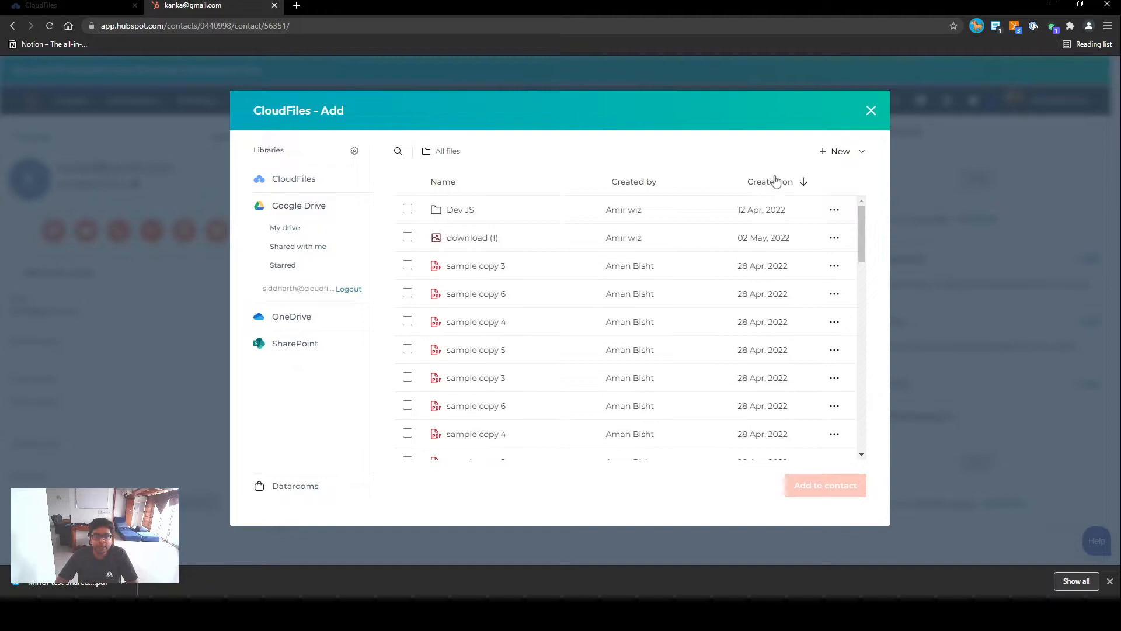
{"action": "left_click", "coordinate": [865, 153]}
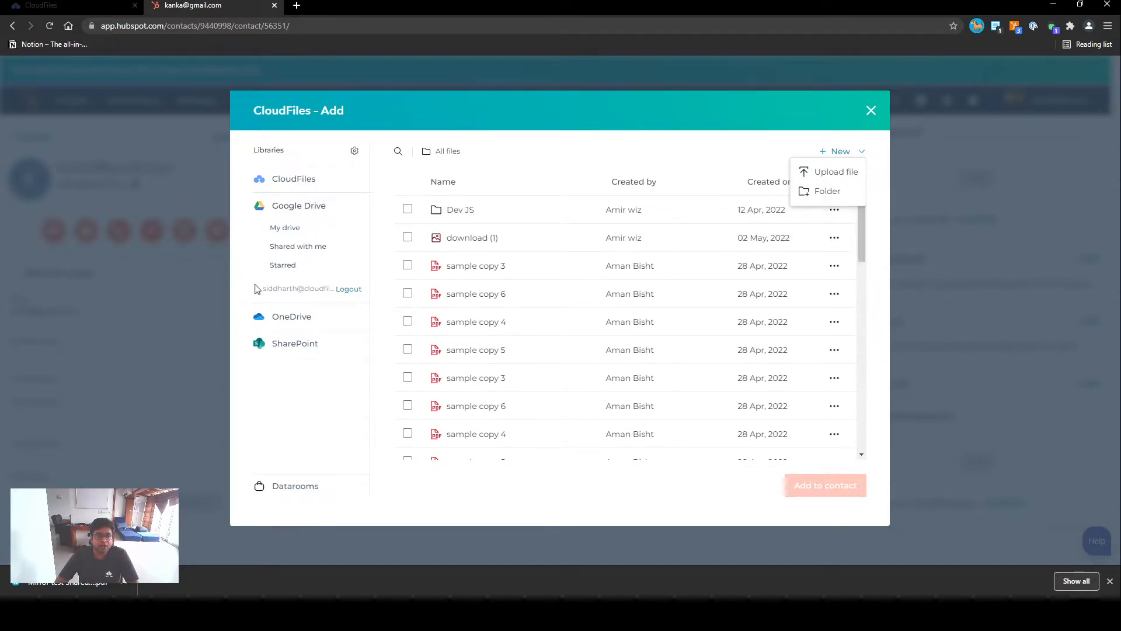
{"action": "left_click", "coordinate": [654, 161]}
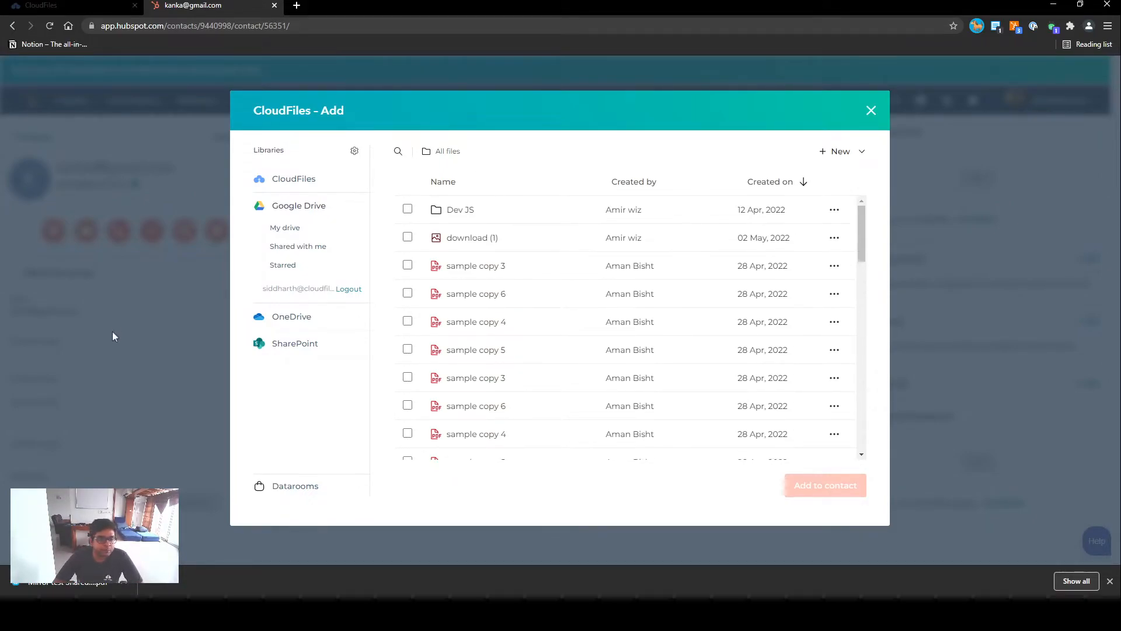
Create a new dataroom named "Test Dataroom" with the description "Description" and a purple banner.
{"action": "left_click", "coordinate": [293, 489]}
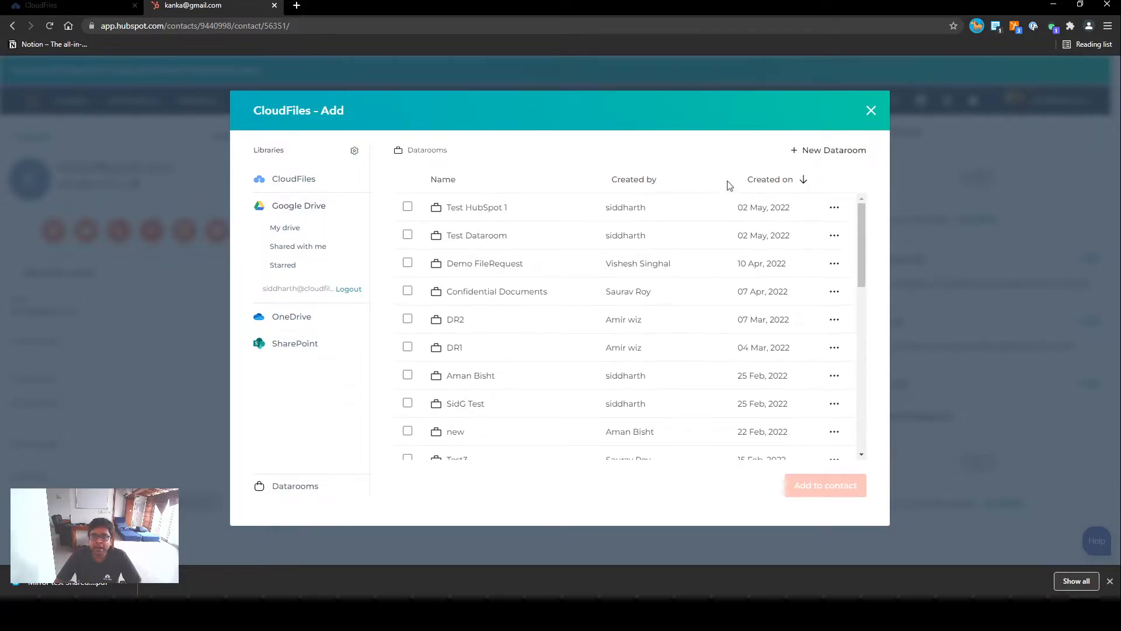
{"action": "scroll", "coordinate": [482, 340], "scroll_direction": "down", "scroll_amount": 10}
{"action": "scroll", "coordinate": [483, 339], "scroll_direction": "up", "scroll_amount": 10}
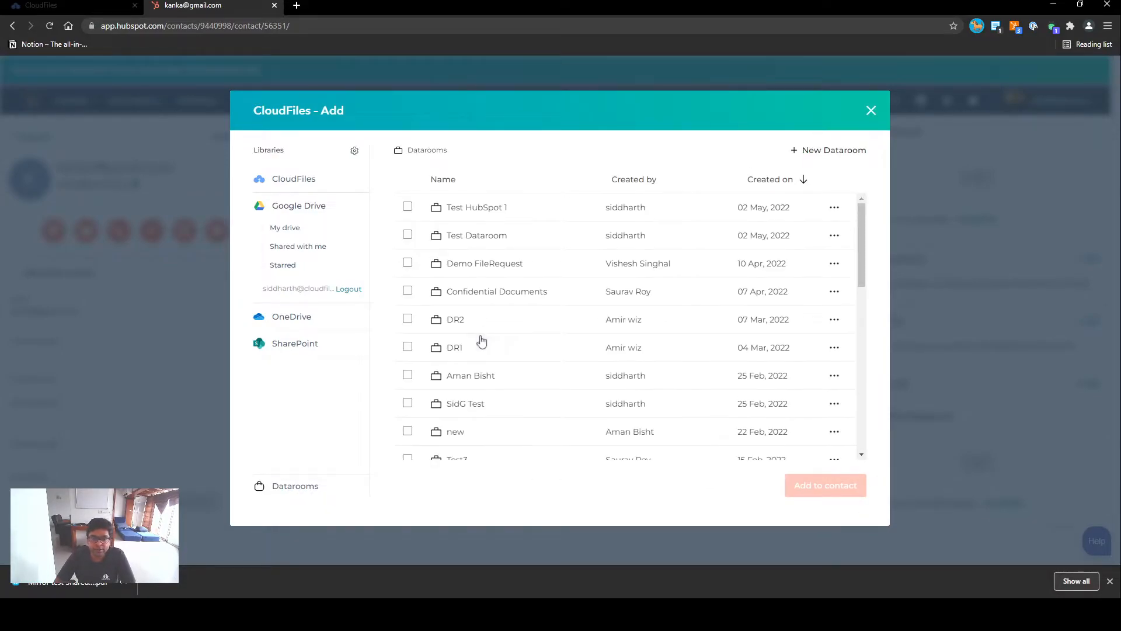
{"action": "left_click", "coordinate": [832, 150]}
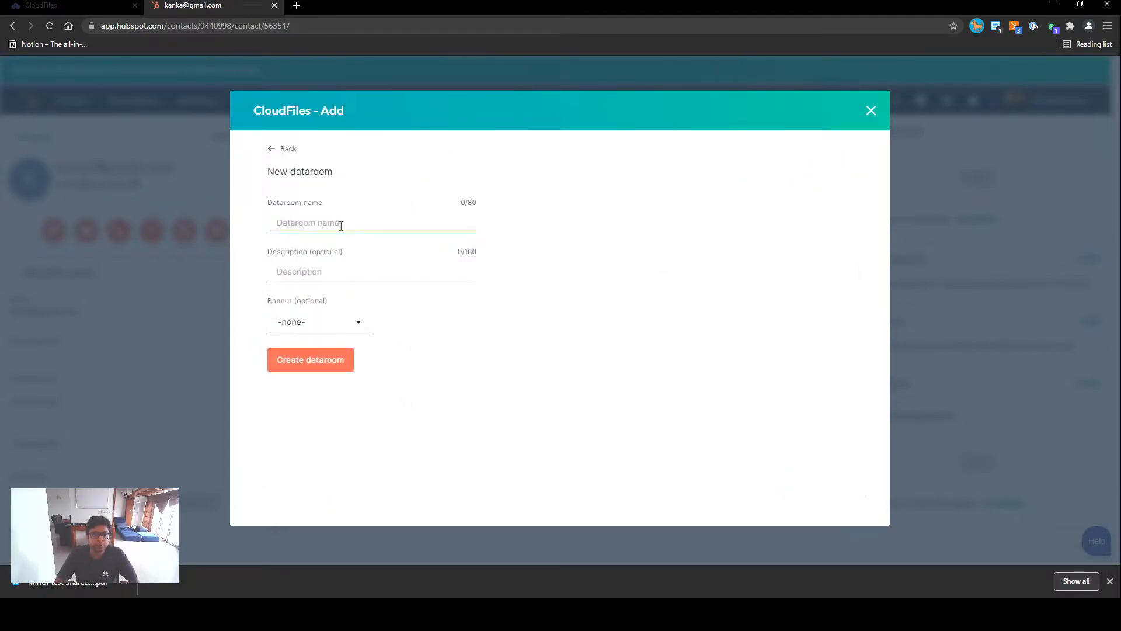
{"action": "type", "text": "Test Dataroom"}
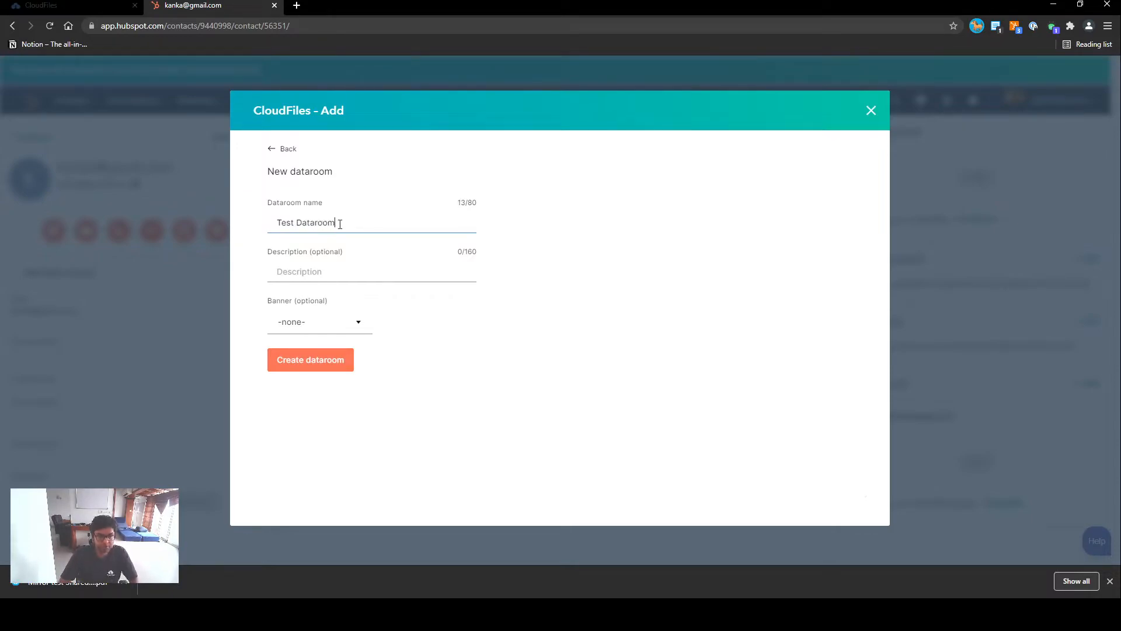
{"action": "type", "text": "Descriptio"}
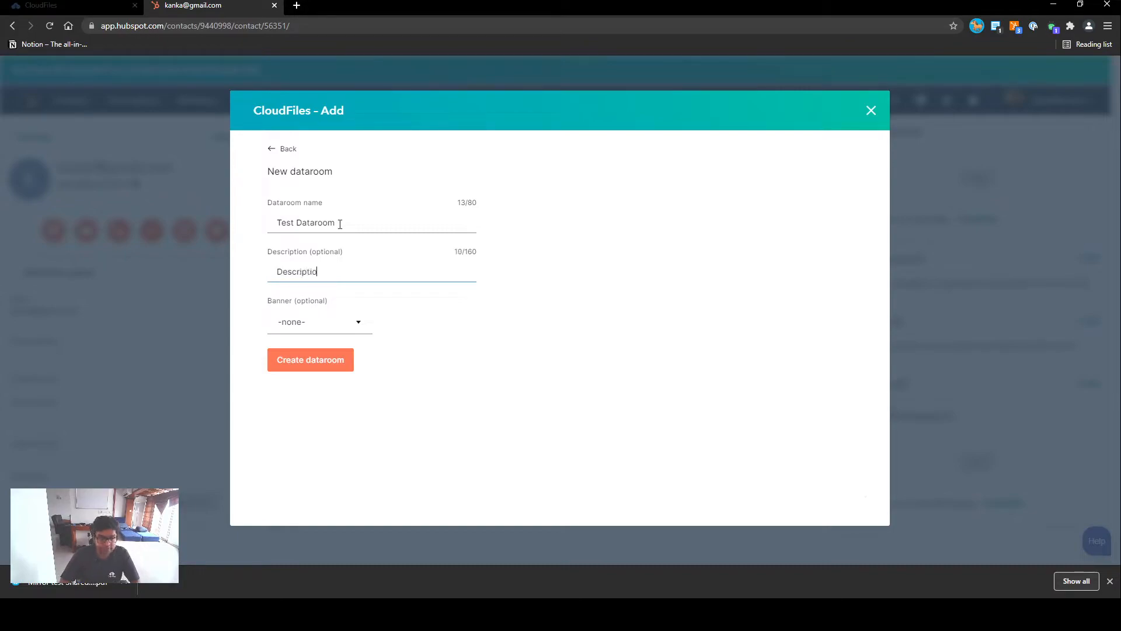
{"action": "left_click", "coordinate": [318, 324]}
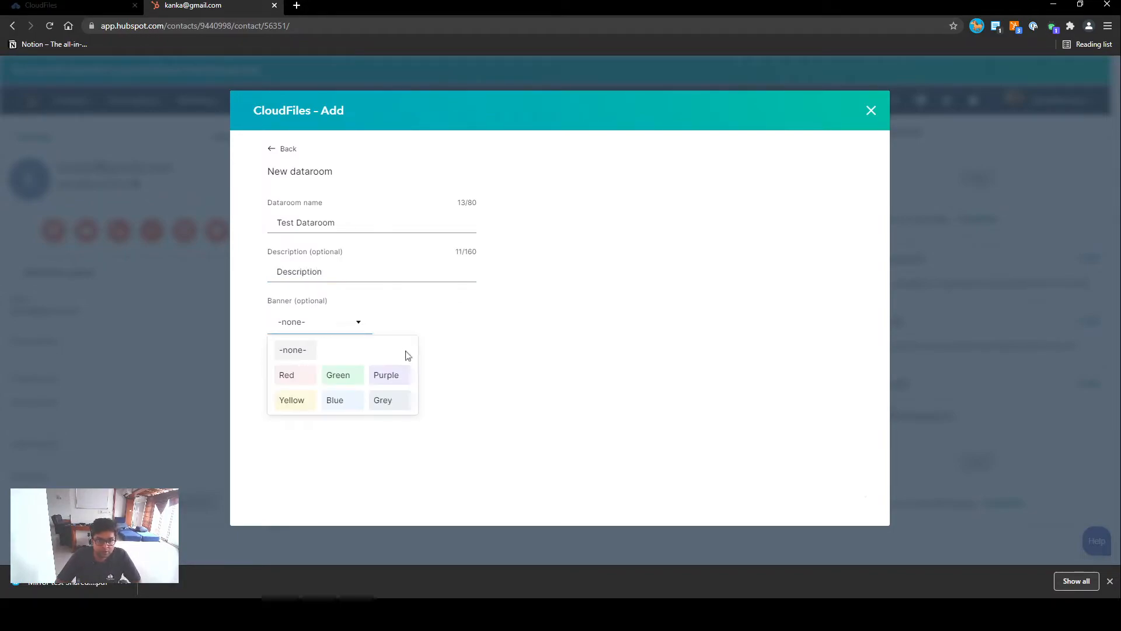
{"action": "left_click", "coordinate": [395, 375]}
{"action": "left_click", "coordinate": [302, 367]}
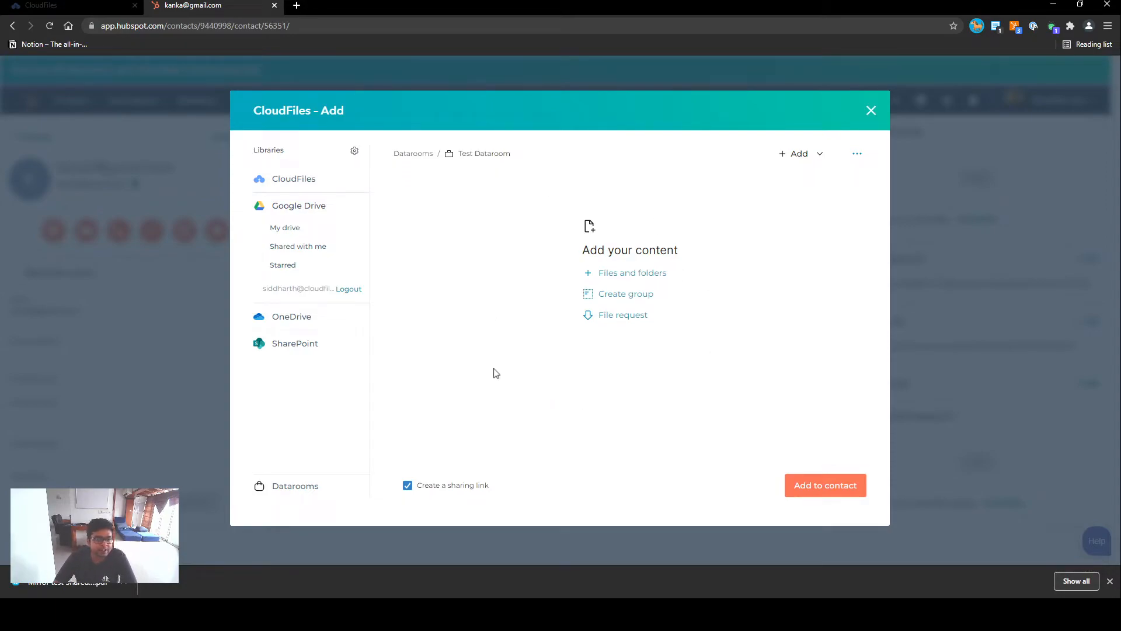
Add the new F folder, the test folder just below it, sample copy 3 and an 8.54.03 PM screenshot to the dataroom.
{"action": "left_click", "coordinate": [628, 274]}
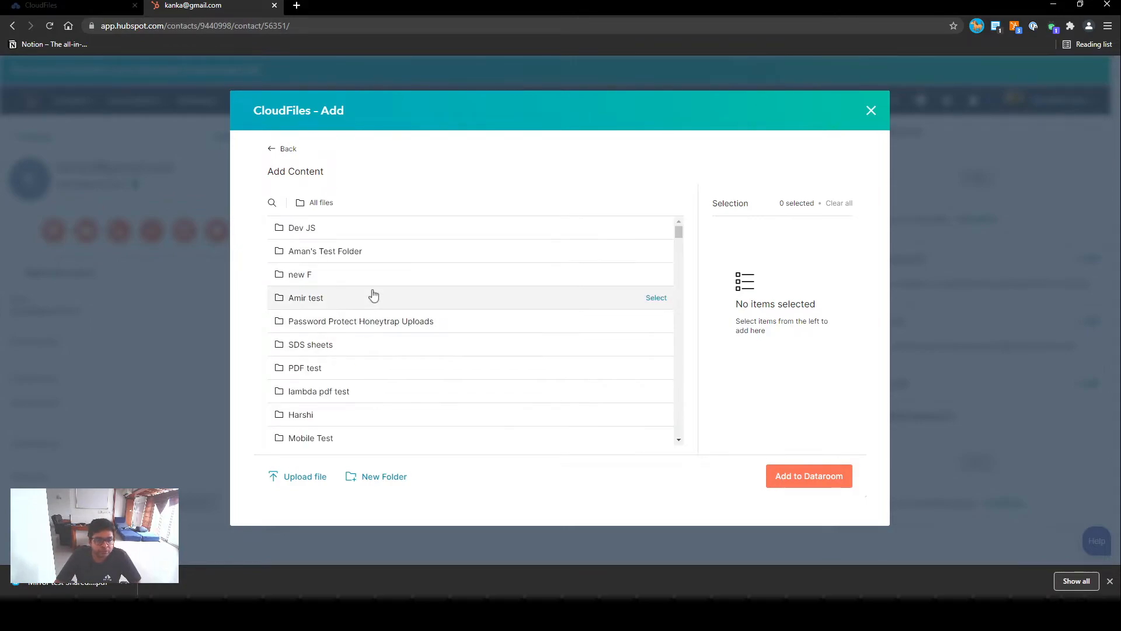
{"action": "left_click", "coordinate": [661, 282]}
{"action": "left_click", "coordinate": [655, 298]}
{"action": "scroll", "coordinate": [608, 388], "scroll_direction": "down", "scroll_amount": 5}
{"action": "scroll", "coordinate": [608, 387], "scroll_direction": "down", "scroll_amount": 5}
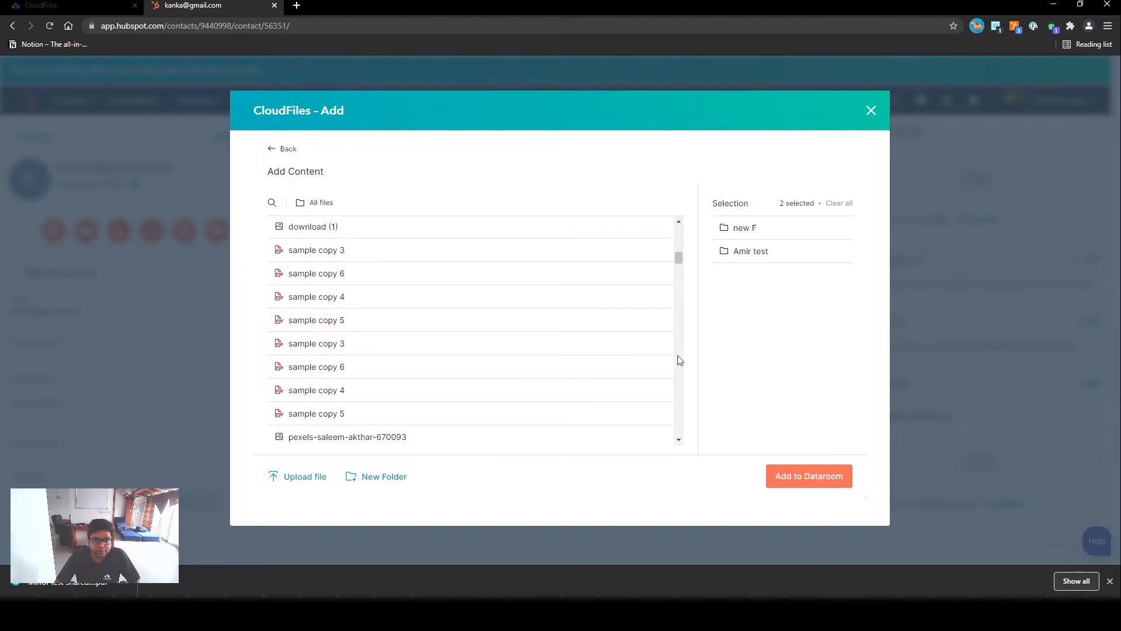
{"action": "left_click", "coordinate": [656, 344]}
{"action": "scroll", "coordinate": [638, 420], "scroll_direction": "down", "scroll_amount": 4}
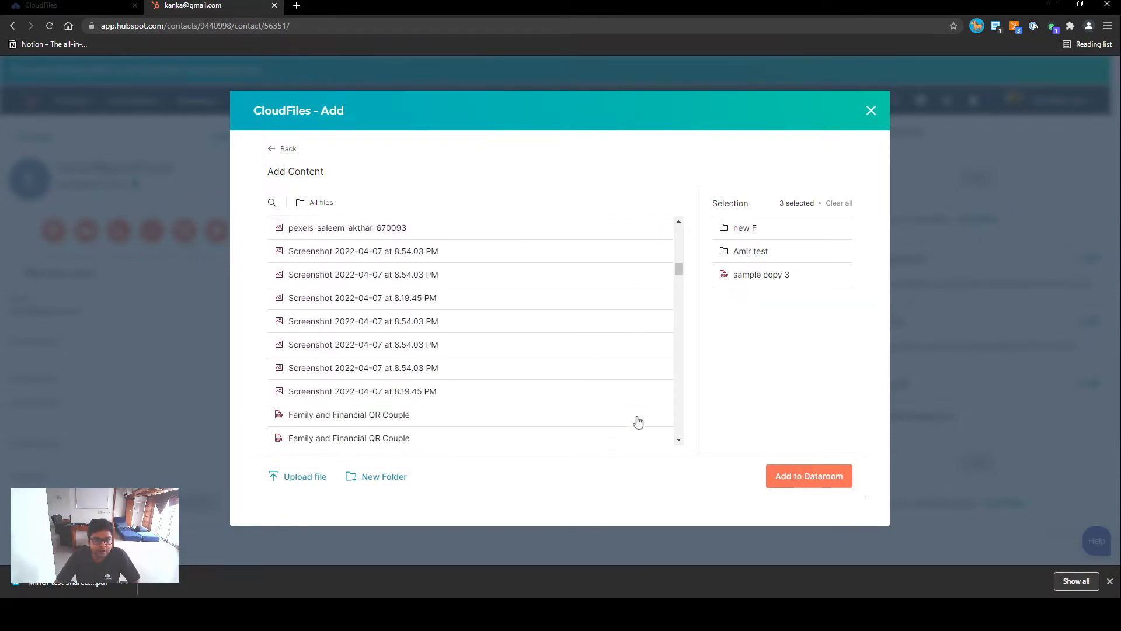
{"action": "left_click", "coordinate": [655, 362]}
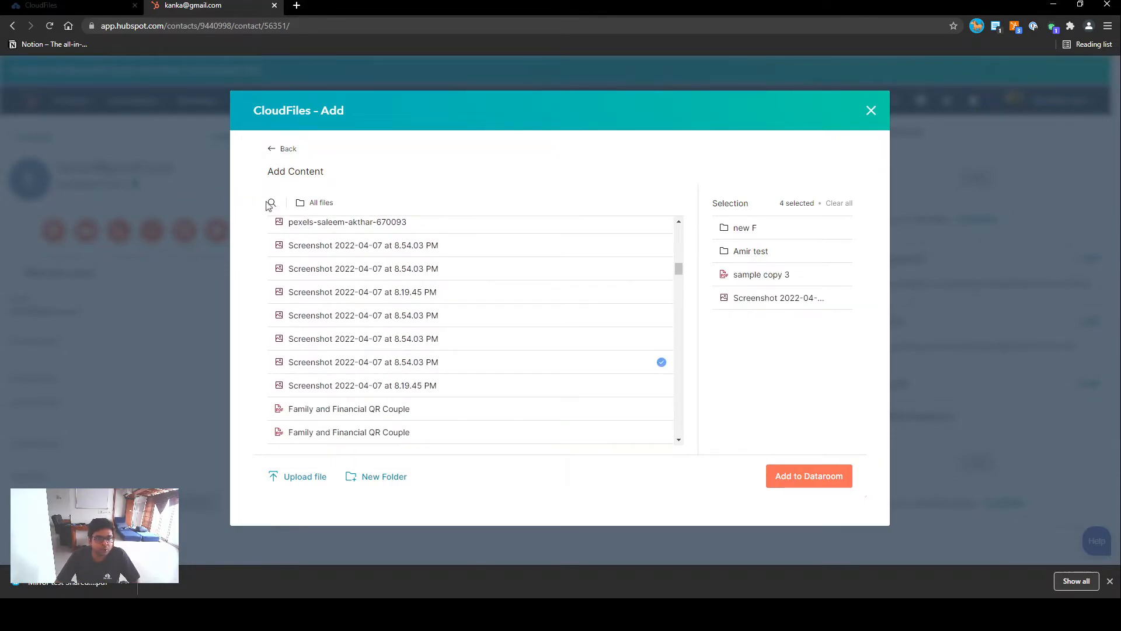
{"action": "left_click", "coordinate": [805, 476]}
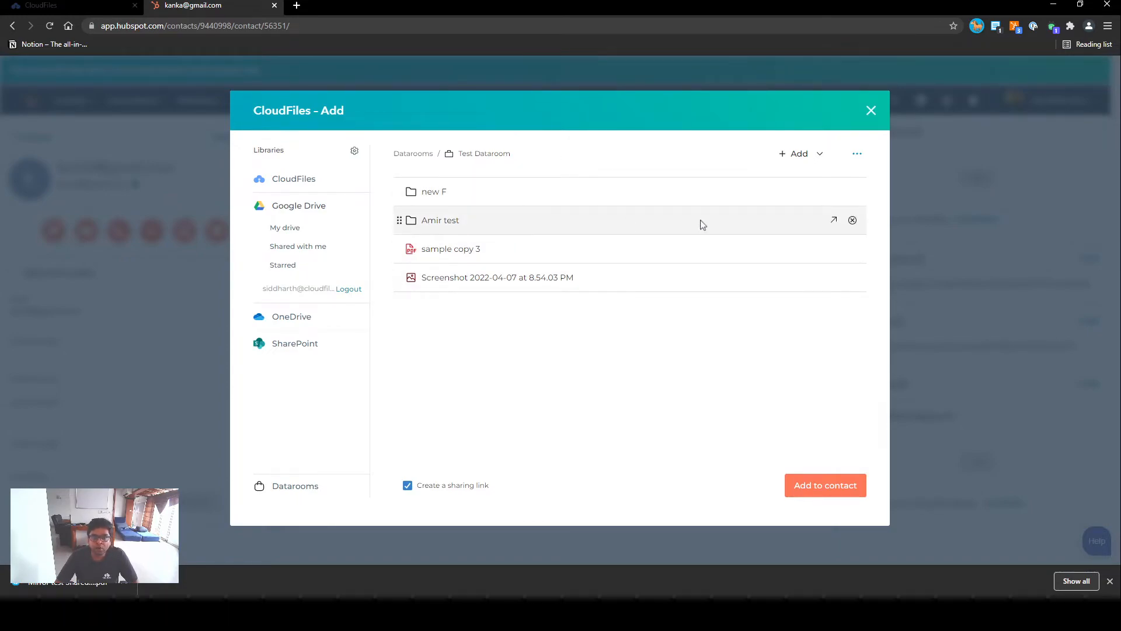
Create two groups in Test Dataroom named "group 1" and "group 2".
{"action": "left_click", "coordinate": [808, 155]}
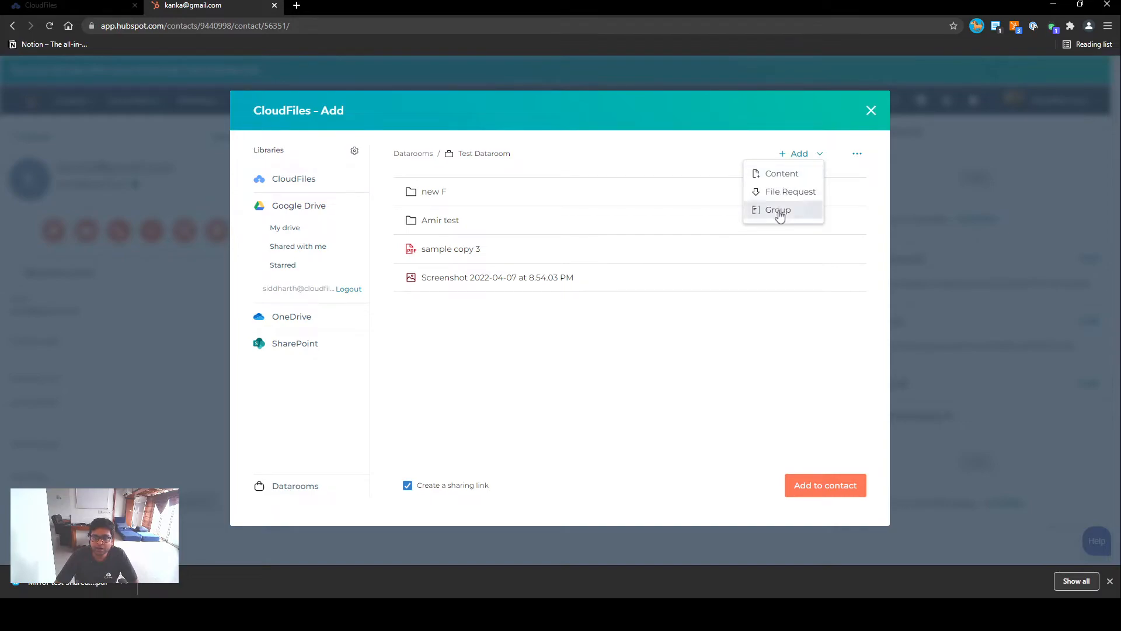
{"action": "left_click", "coordinate": [779, 212]}
{"action": "type", "text": "group 1"}
{"action": "key", "text": "Return"}
{"action": "left_click", "coordinate": [802, 155]}
{"action": "left_click", "coordinate": [786, 216]}
{"action": "type", "text": "gr"}
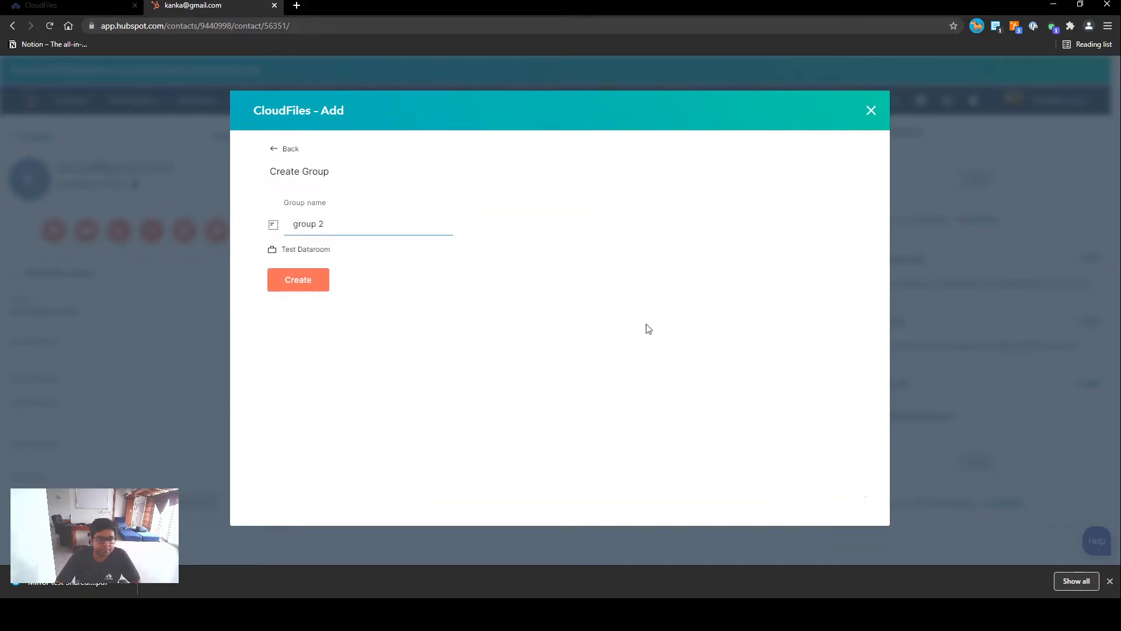
{"action": "left_click", "coordinate": [315, 281]}
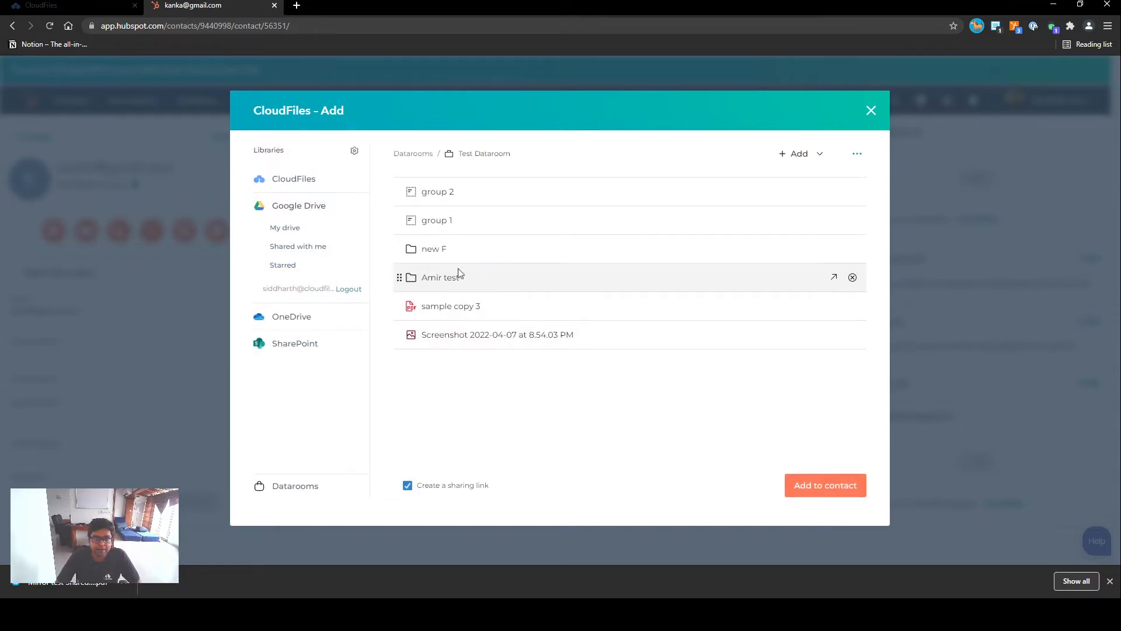
Move the new F folder and the screenshot into group 1, and the test folder and sample copy 3 into group 2.
{"action": "left_click_drag", "start_coordinate": [399, 249], "coordinate": [423, 210]}
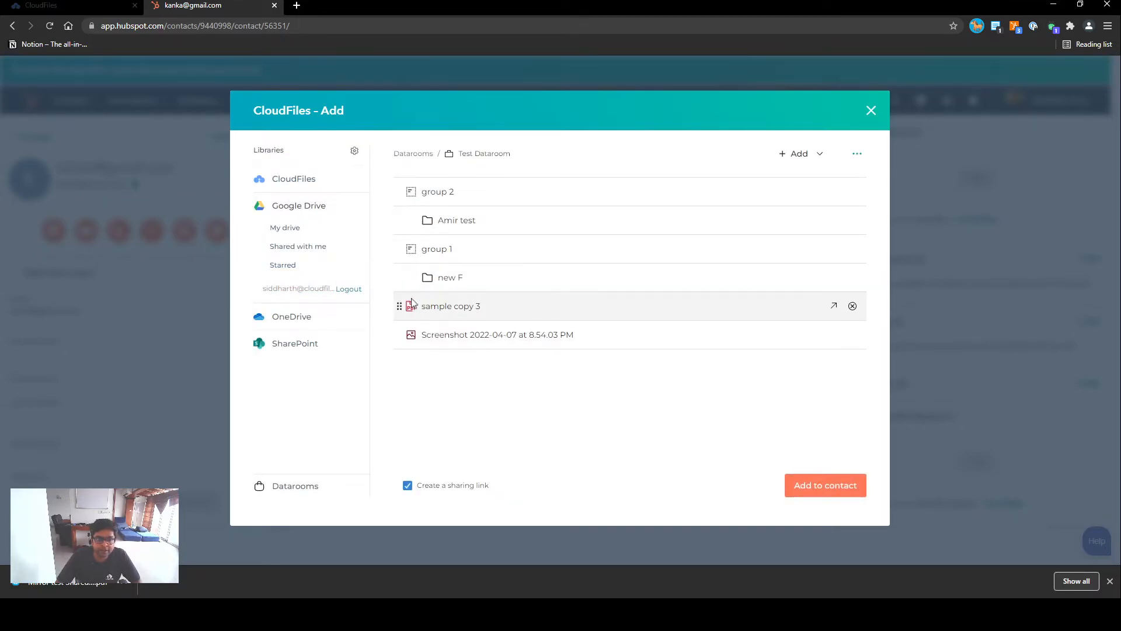
{"action": "left_click_drag", "start_coordinate": [400, 306], "coordinate": [419, 239]}
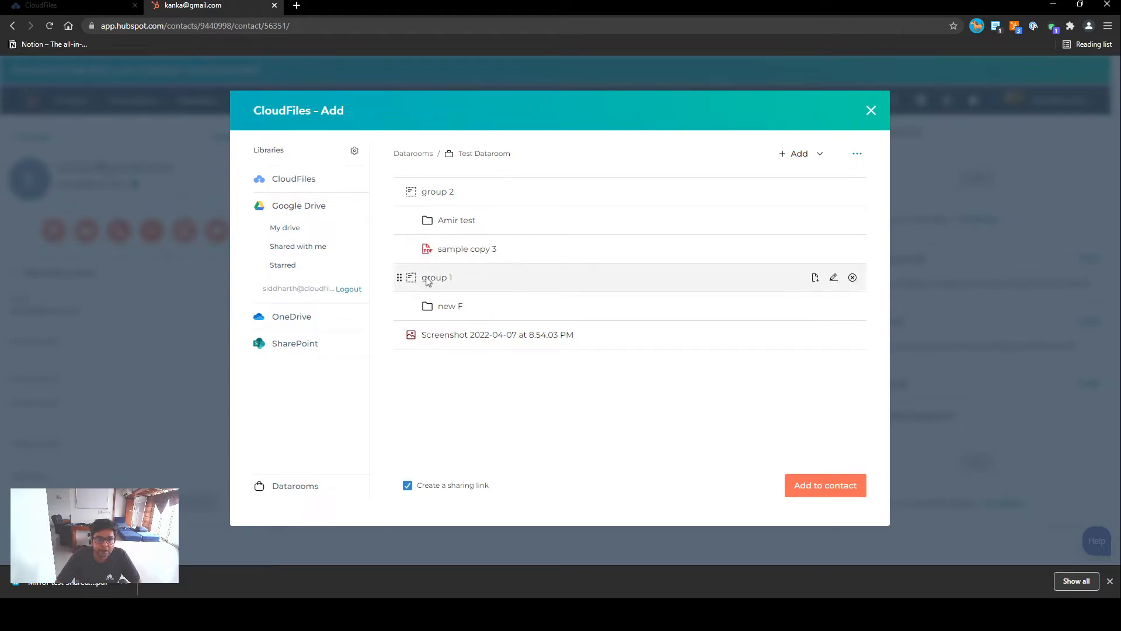
{"action": "left_click_drag", "start_coordinate": [400, 334], "coordinate": [428, 296]}
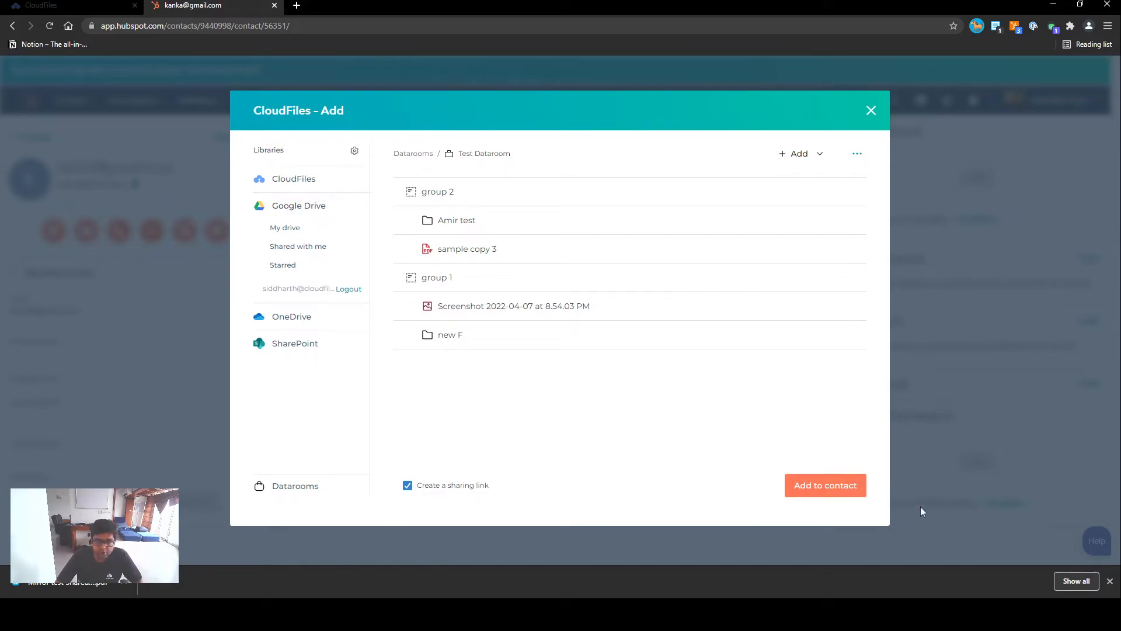
Add Test Dataroom to the contact with a sharing link and look at the link's expiry settings.
{"action": "left_click", "coordinate": [831, 486]}
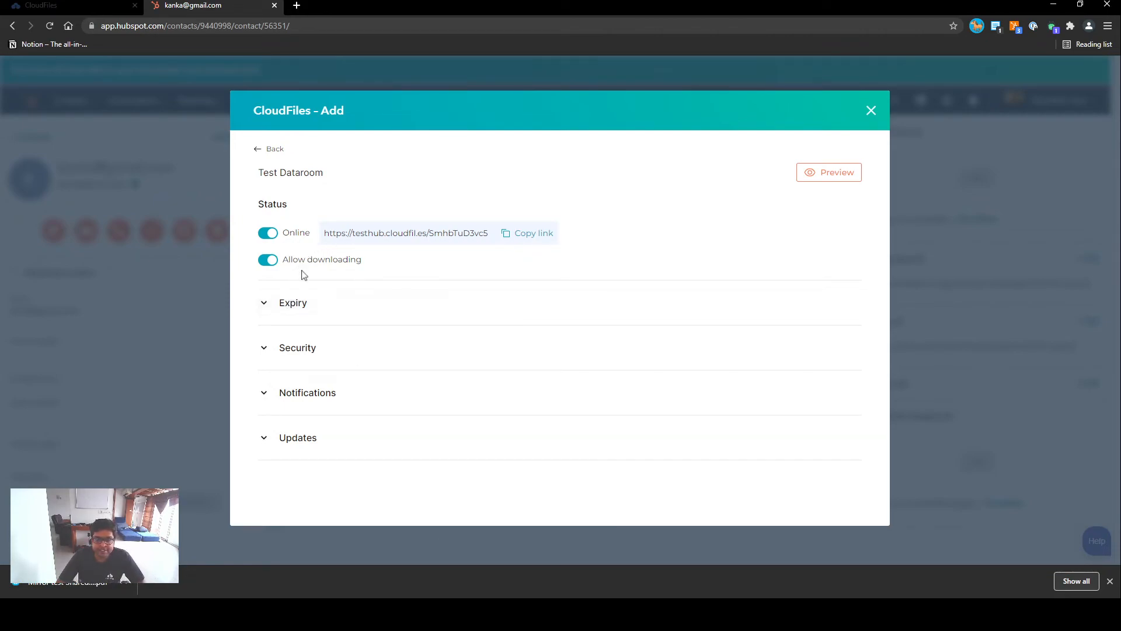
{"action": "left_click", "coordinate": [301, 302]}
{"action": "left_click", "coordinate": [300, 301]}
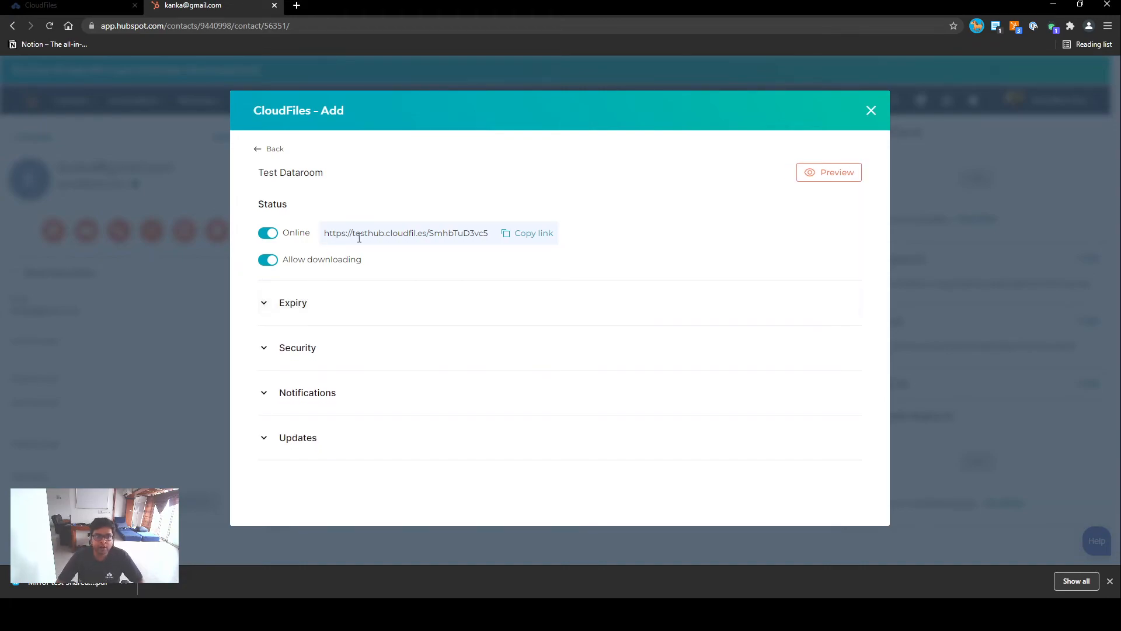
Open the dataroom's copied sharing link in a new browser tab and switch the page to the light theme.
{"action": "left_click", "coordinate": [534, 234]}
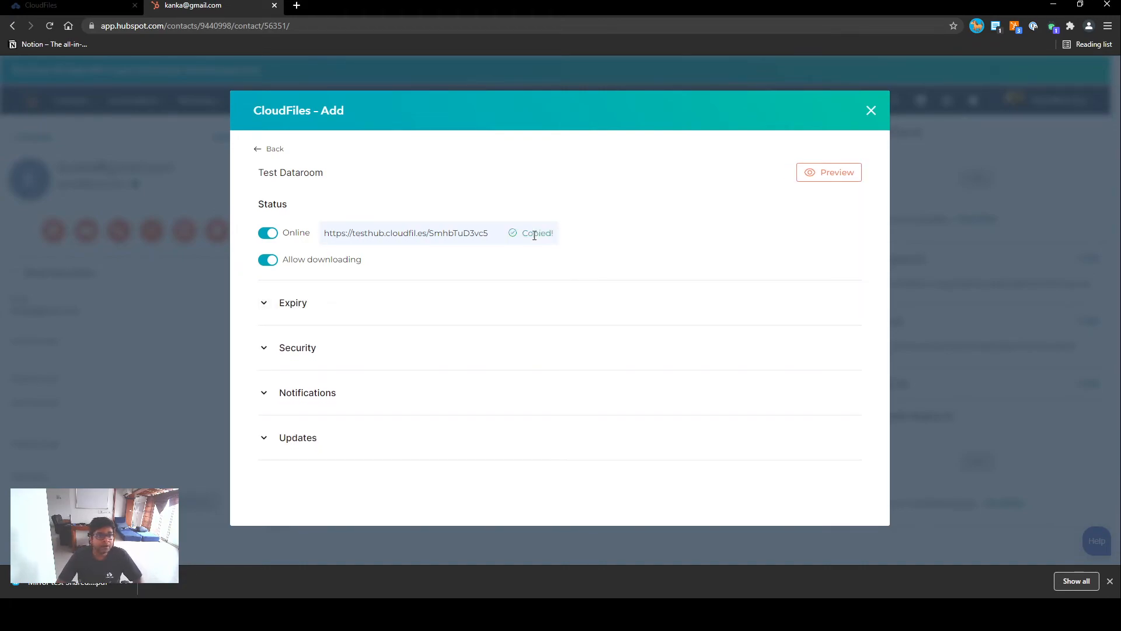
{"action": "left_click", "coordinate": [296, 5]}
{"action": "key", "text": "ctrl+v"}
{"action": "key", "text": "Return"}
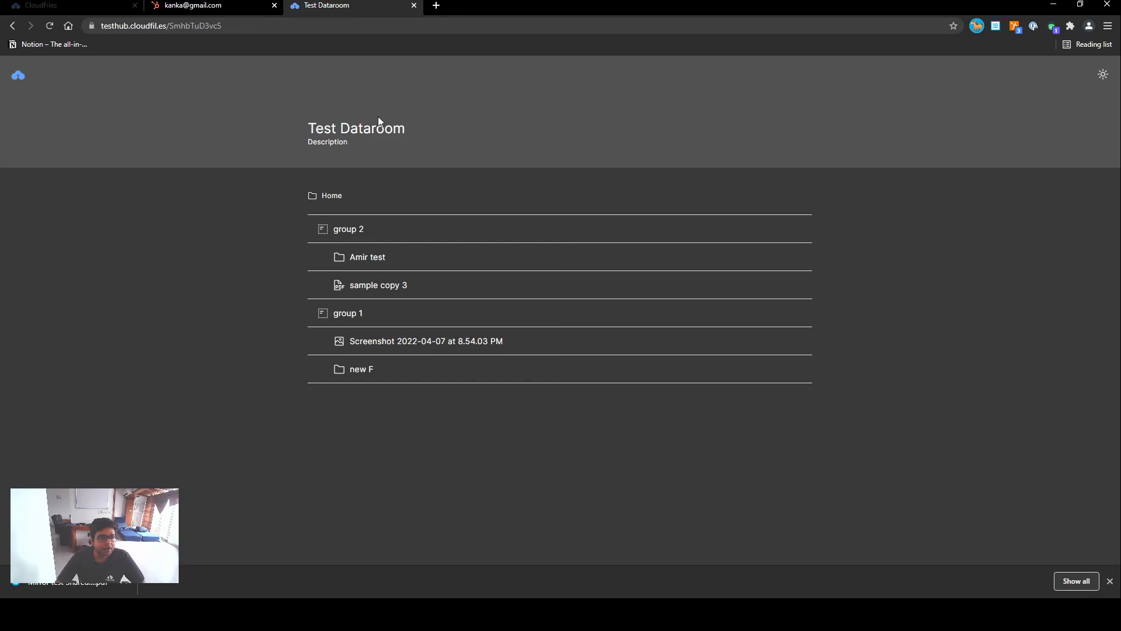
{"action": "left_click", "coordinate": [1104, 75]}
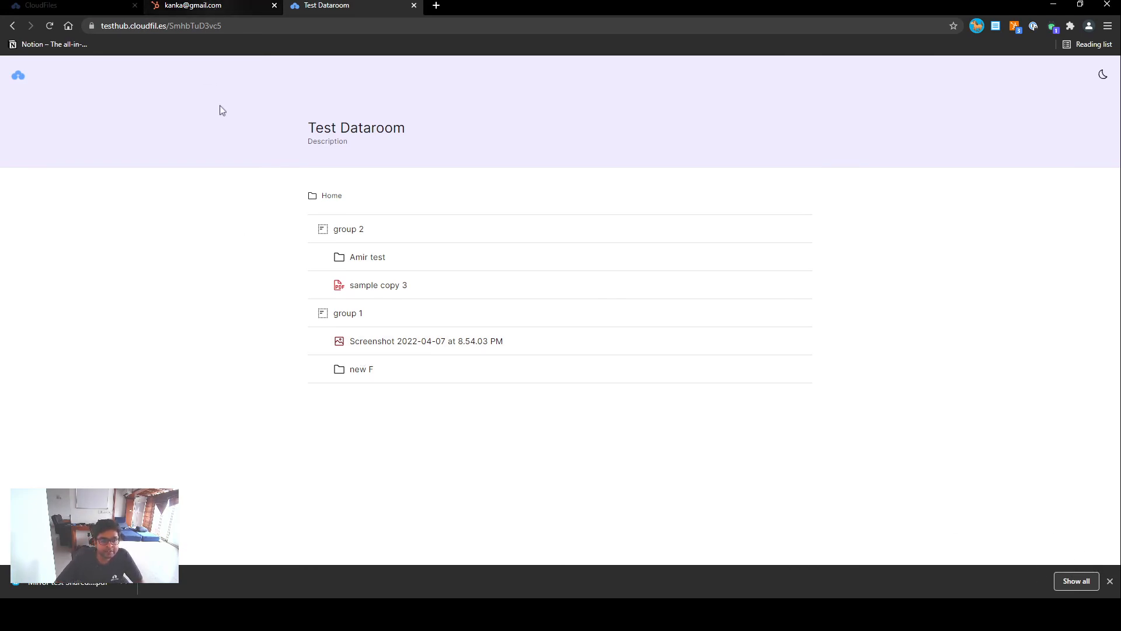
Return to the HubSpot contact page and turn off downloading for the Test Dataroom link.
{"action": "left_click", "coordinate": [208, 10]}
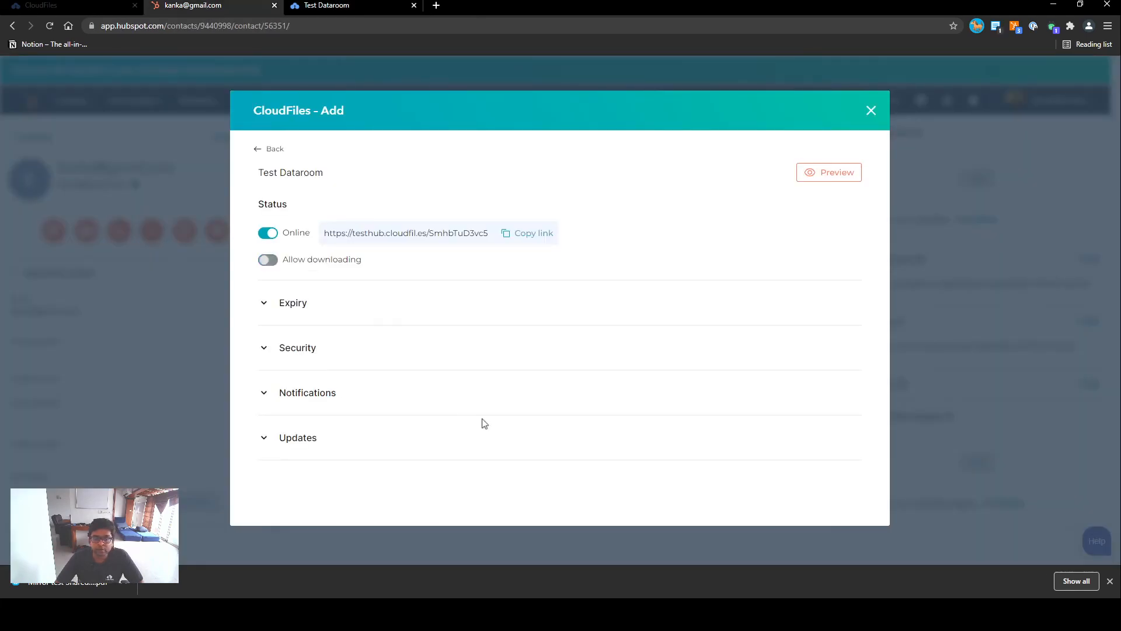